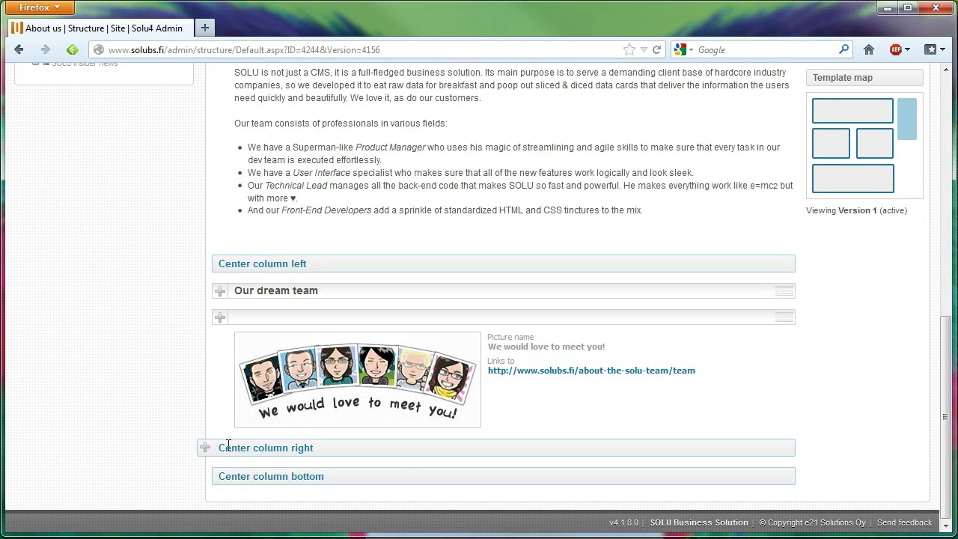
- Add a heading with the text "Related content" to the Center column right section
left_click(203, 448)
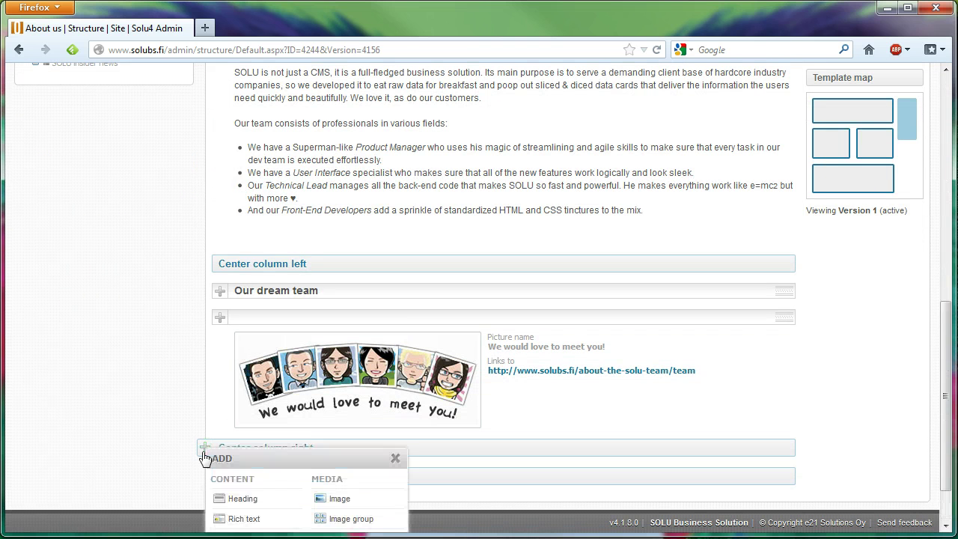
left_click(231, 498)
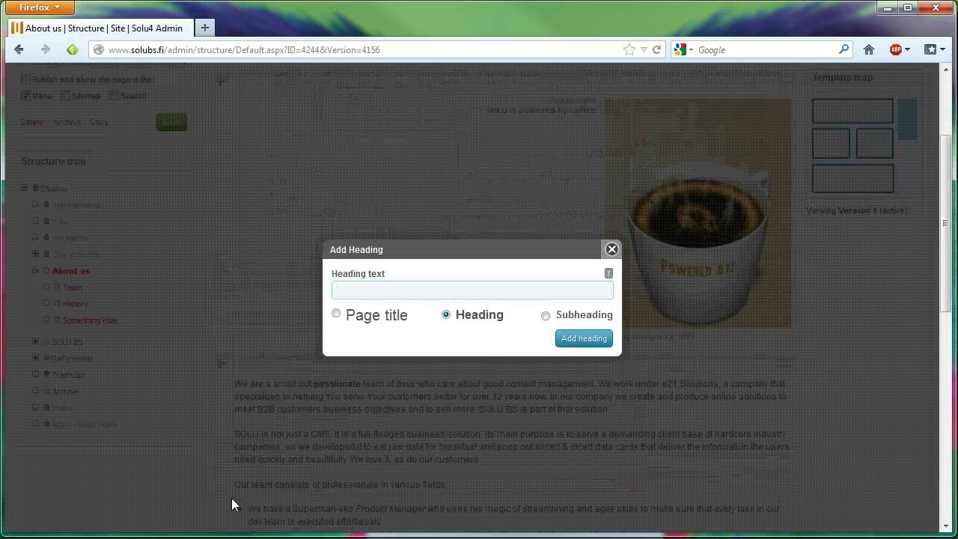
type("Relate")
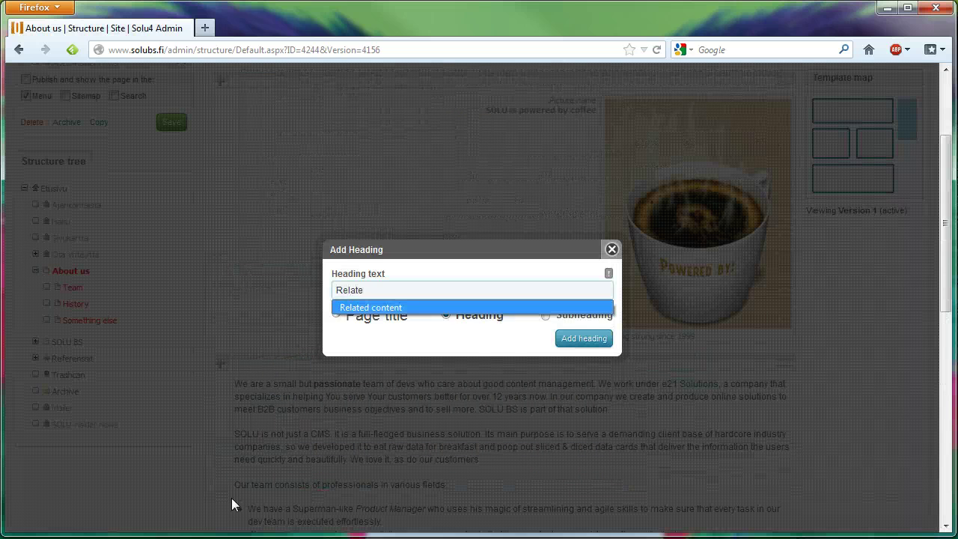
key("Return")
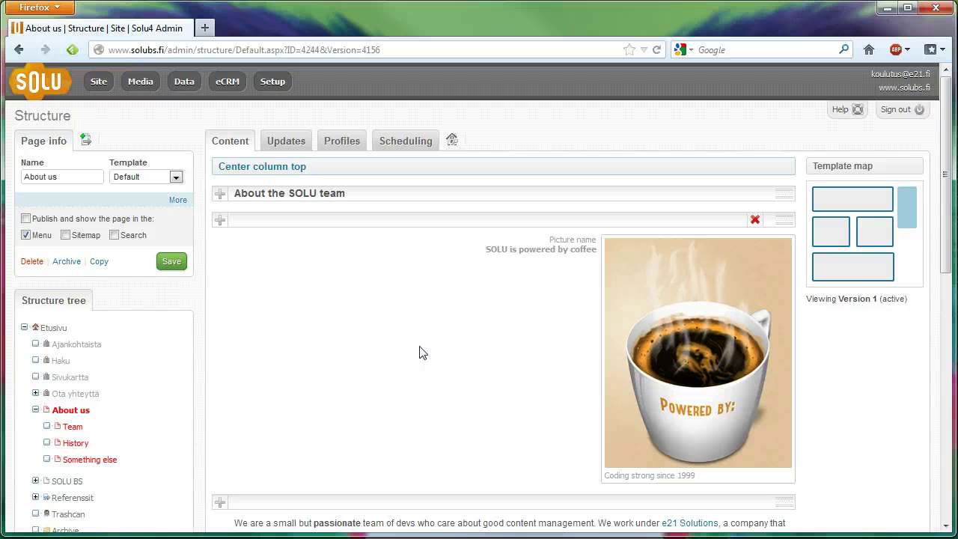
- Add the media library file "SOLU Prices: 2012" below the Related content heading
scroll(409, 337, "down", 10)
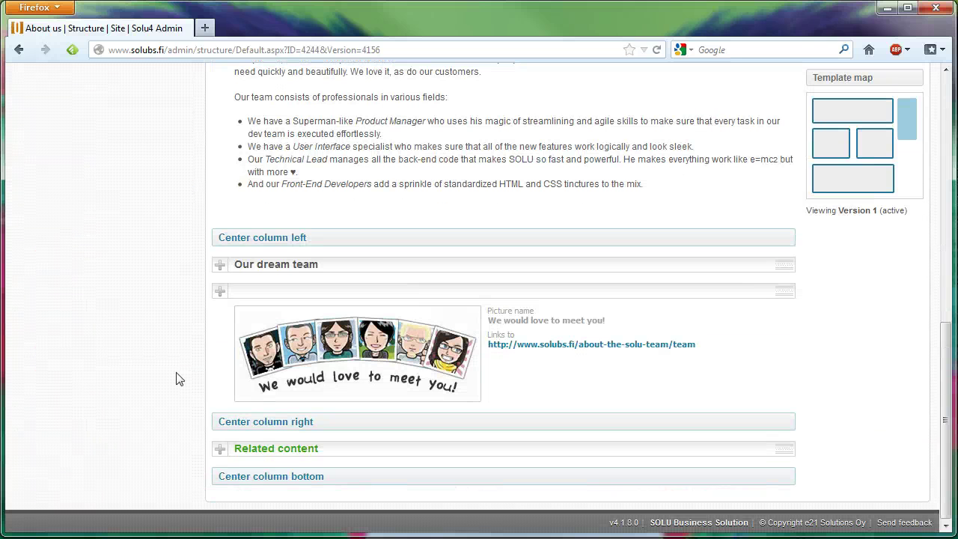
left_click(219, 452)
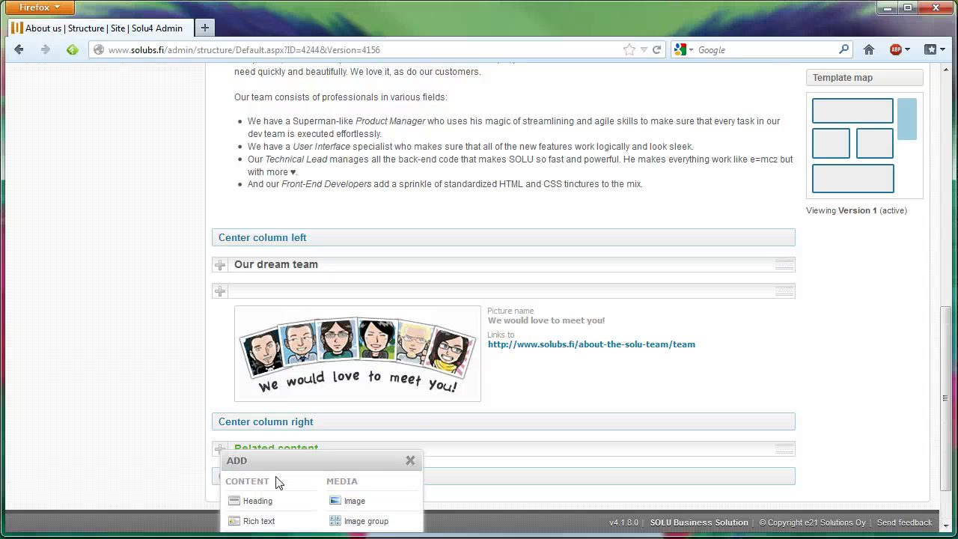
scroll(277, 481, "down", 2)
left_click(348, 478)
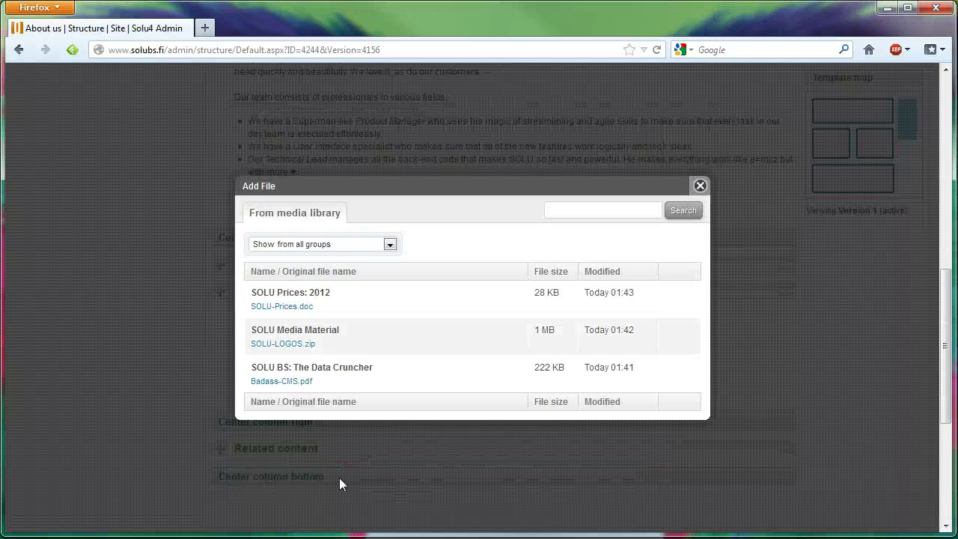
mouse_move(532, 303)
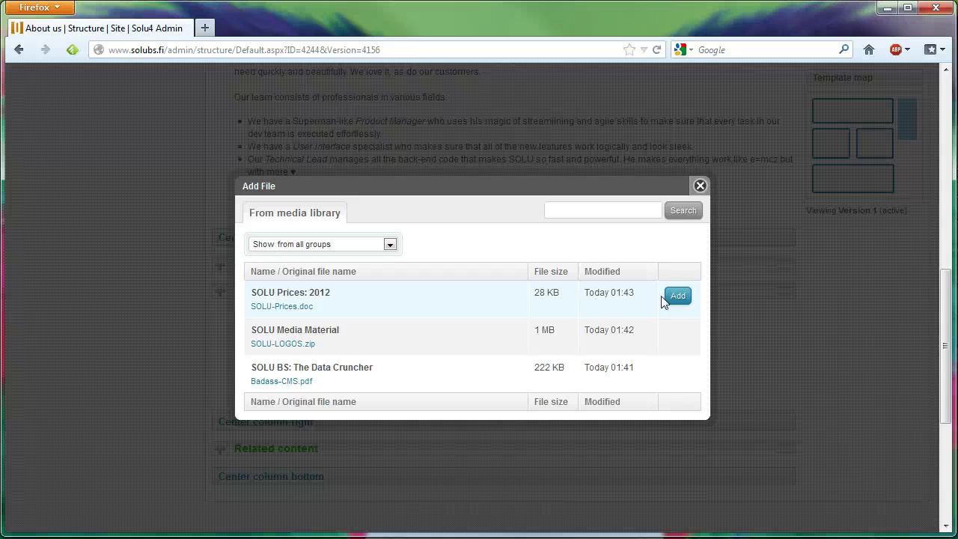
mouse_move(675, 370)
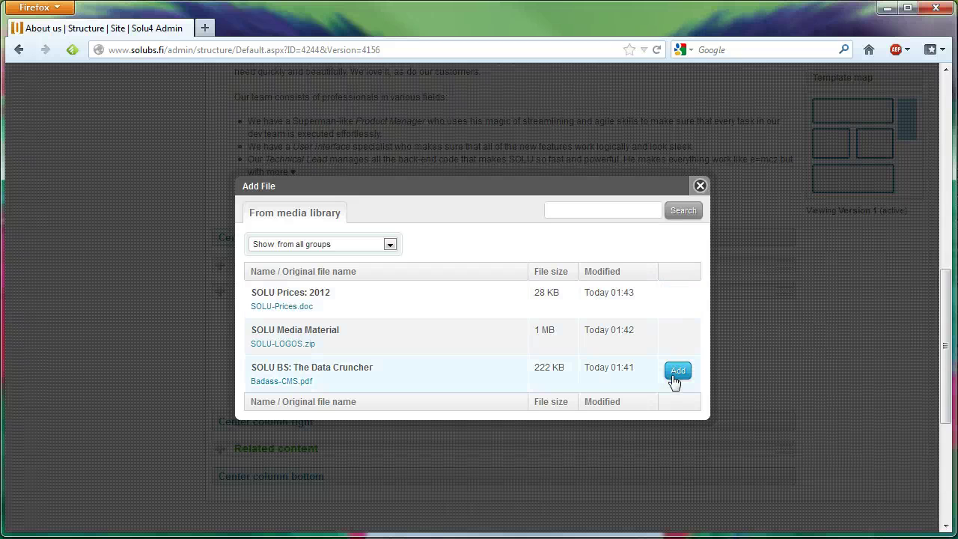
mouse_move(678, 302)
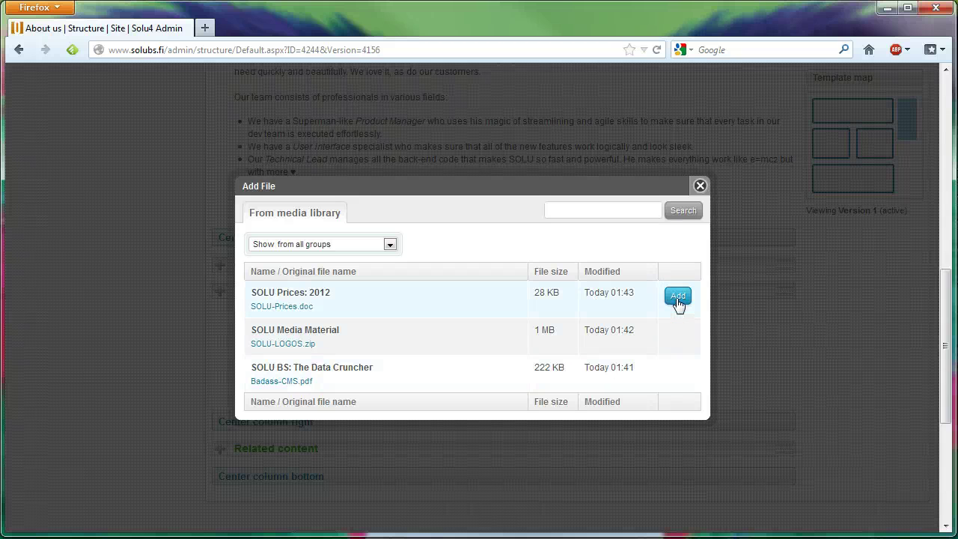
left_click(678, 297)
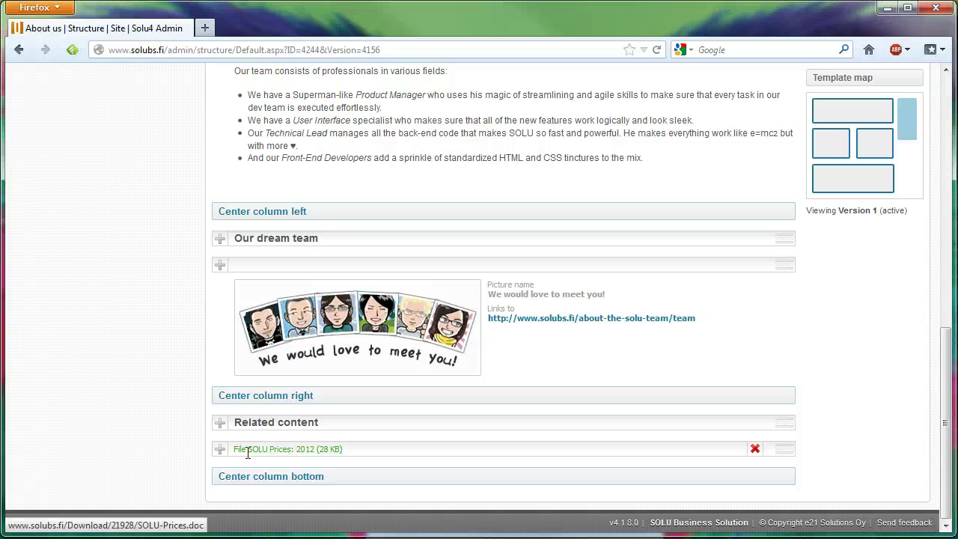
- Add the media library file "SOLU Media Material" below the SOLU Prices: 2012 file
left_click(220, 450)
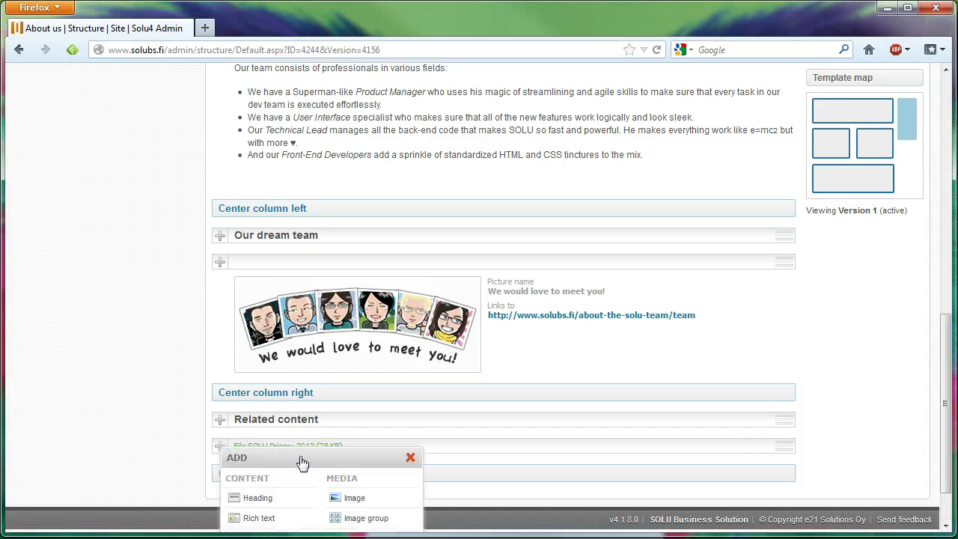
left_click(344, 479)
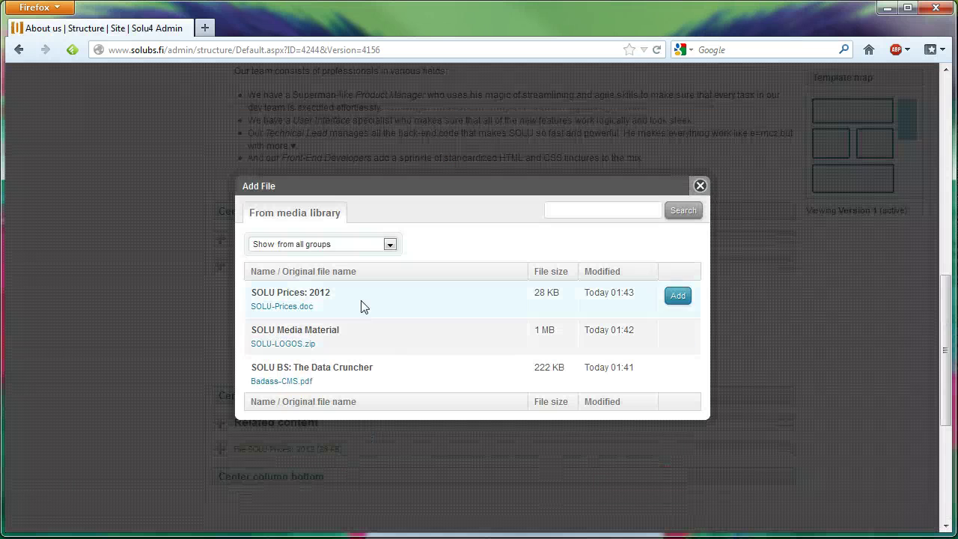
left_click(677, 334)
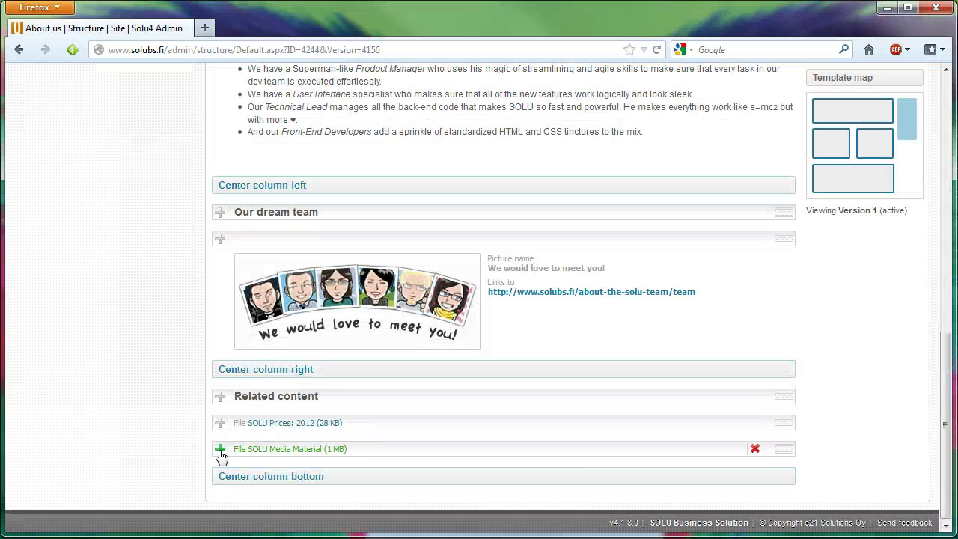
- Add the media library file "SOLU BS: The Data Cruncher" below the SOLU Media Material file
left_click(220, 449)
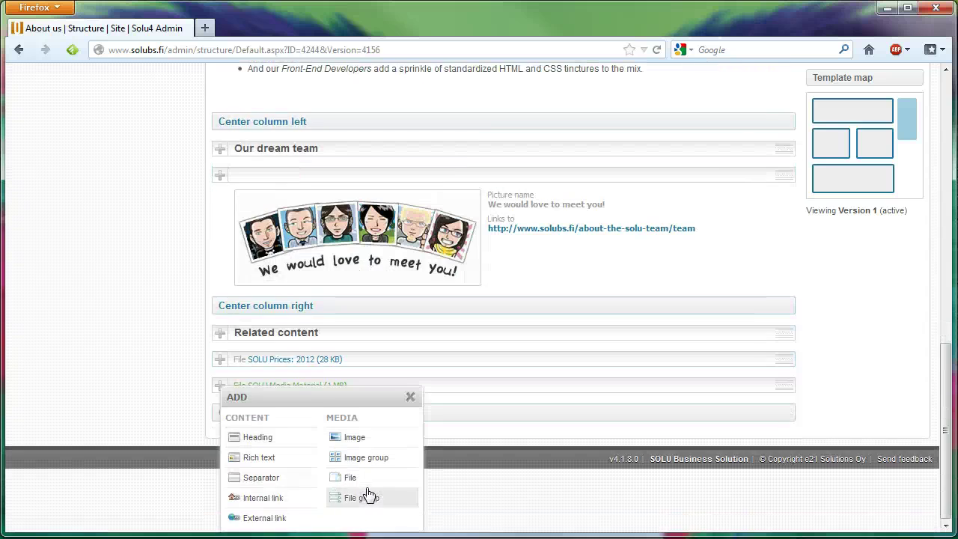
left_click(364, 484)
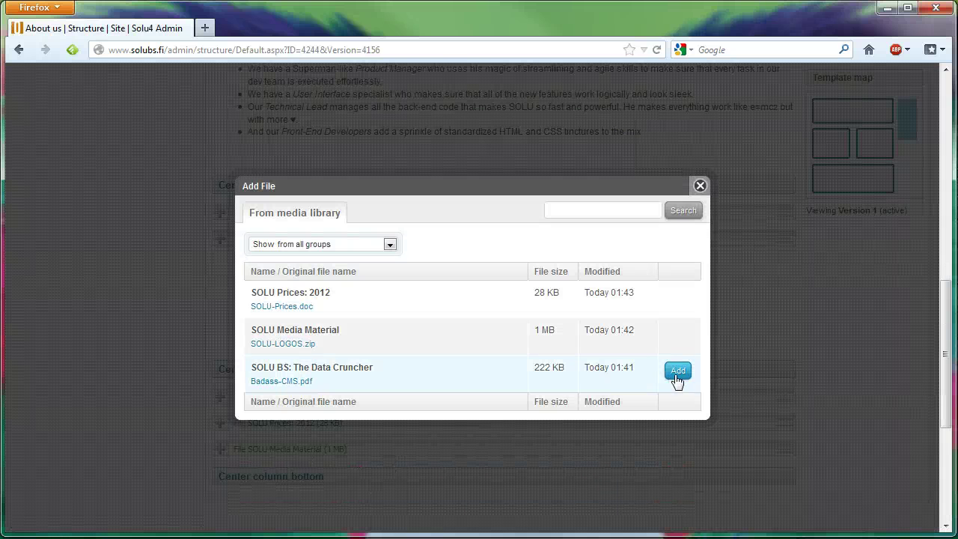
left_click(677, 374)
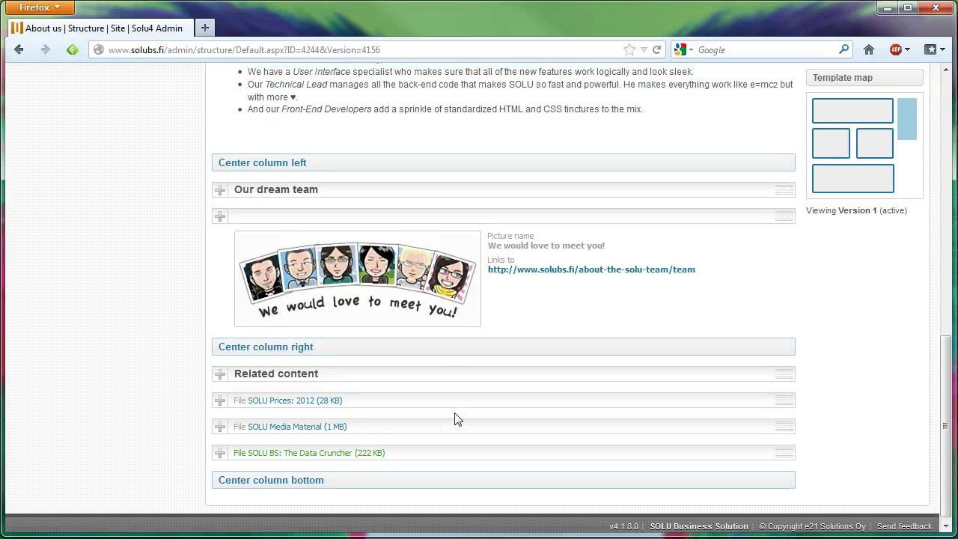
- View the details of "SOLU Prices: 2012" in the media files library and return to the About us page where it is used
scroll(523, 359, "up", 5)
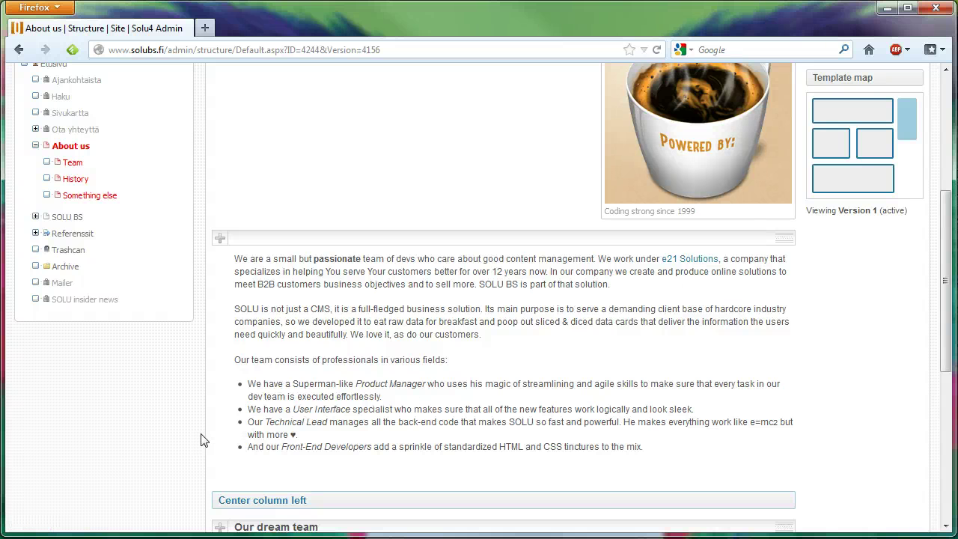
scroll(200, 440, "down", 5)
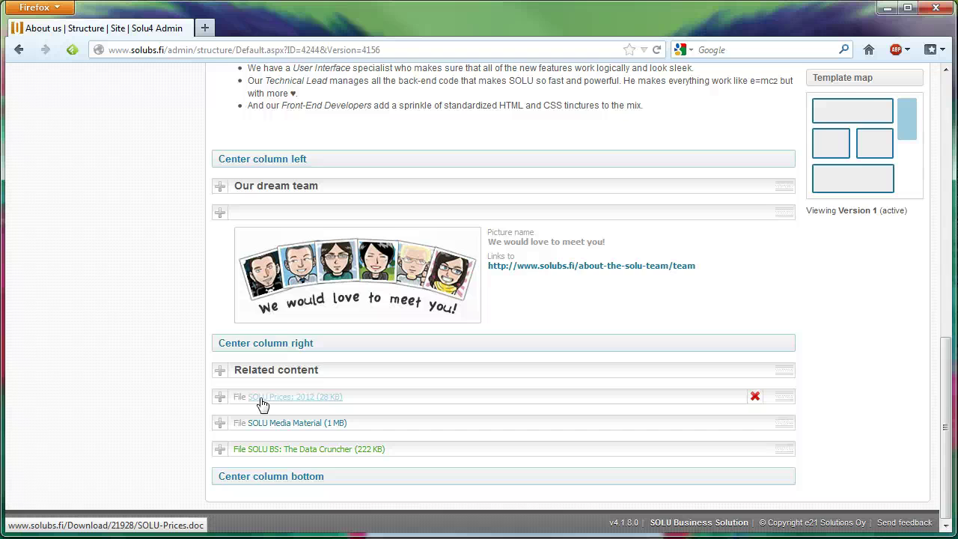
scroll(261, 404, "up", 12)
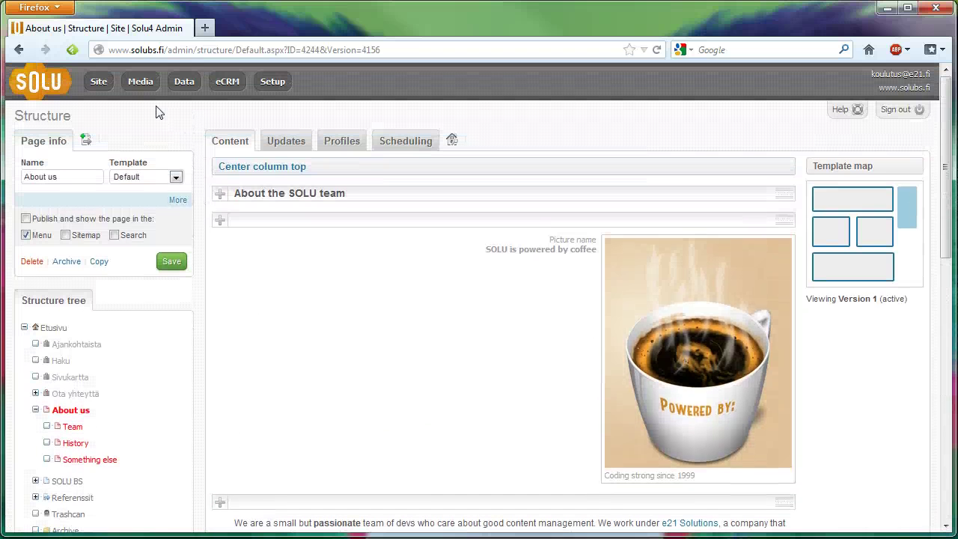
mouse_move(143, 89)
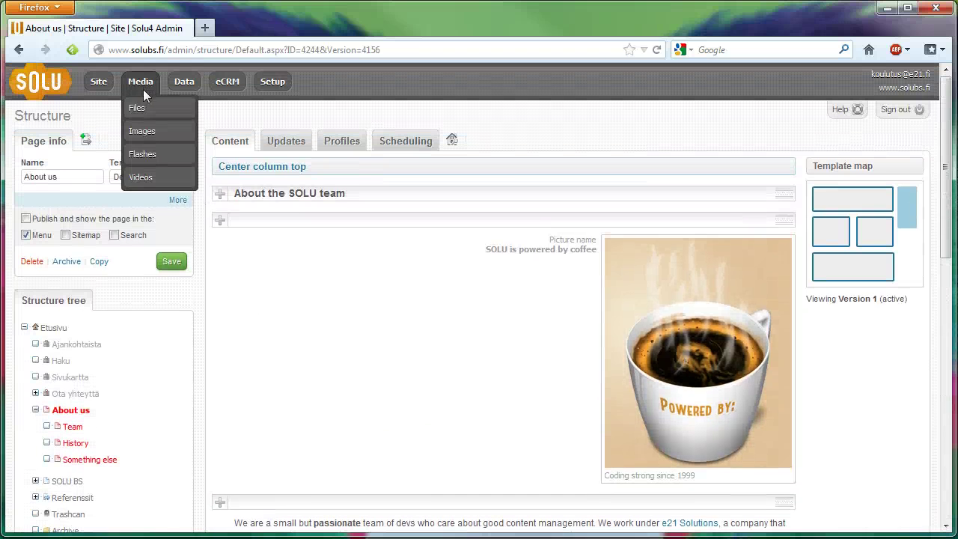
left_click(136, 107)
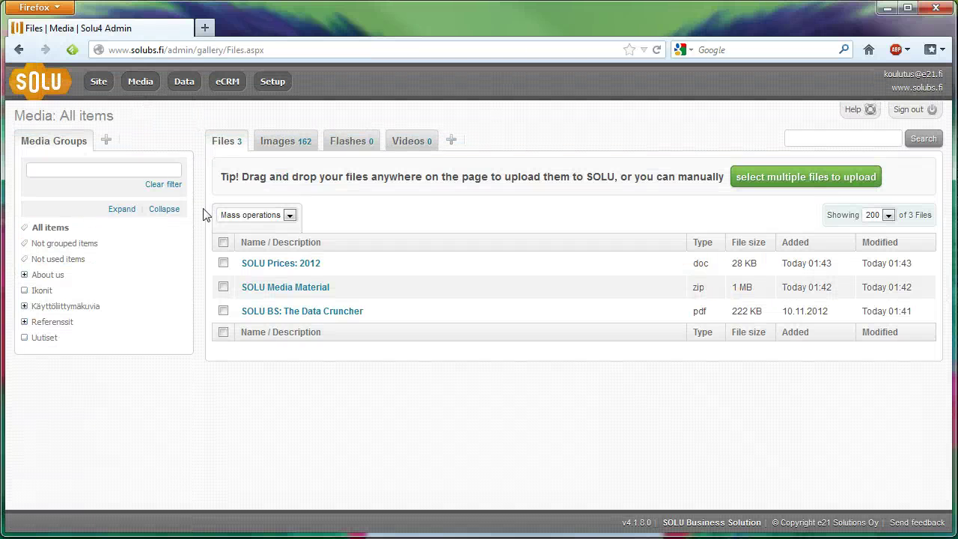
left_click(282, 264)
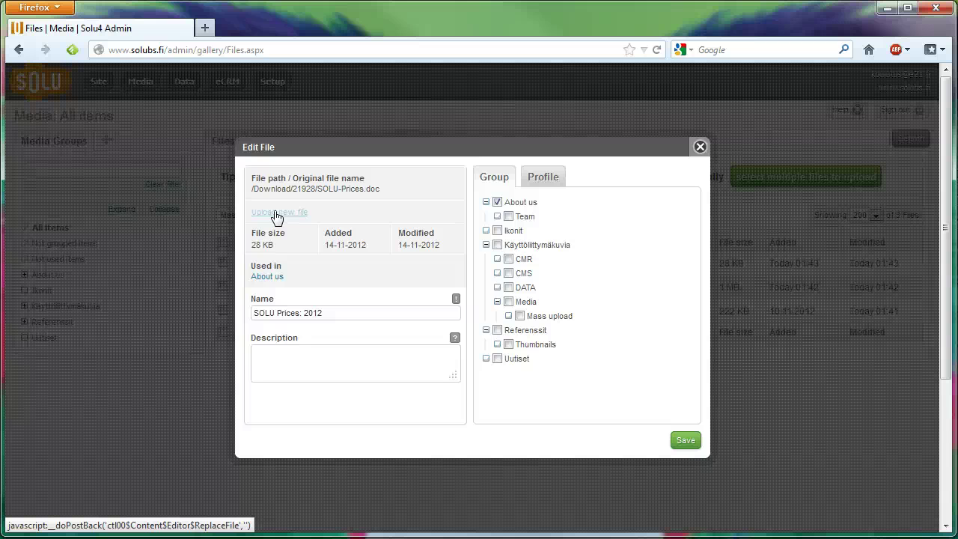
left_click(274, 281)
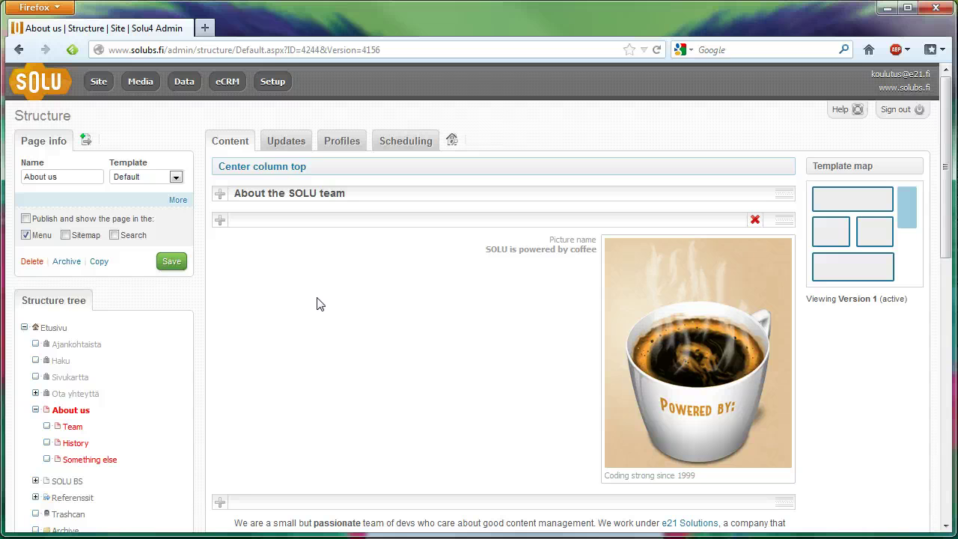
- Preview the About us page, check its Related content section and close the preview
left_click(452, 143)
scroll(494, 401, "down", 10)
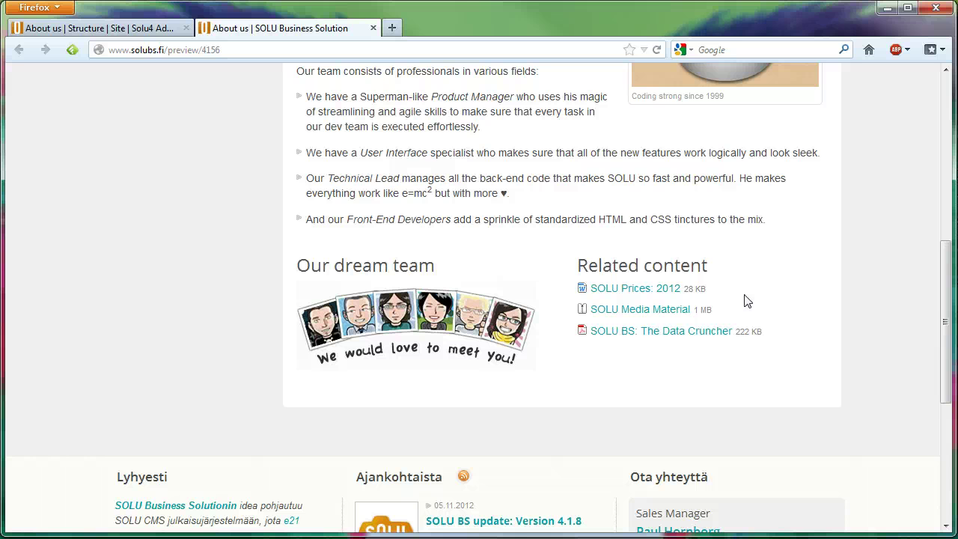
left_click(373, 28)
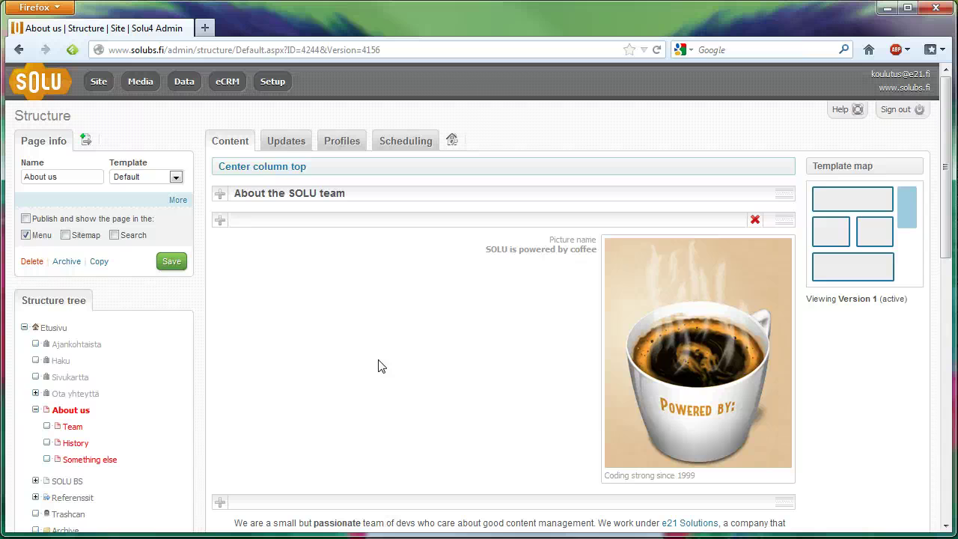
- Add an internal link to the "Ota yhteyttä" page directly below the Related content heading
scroll(379, 365, "down", 5)
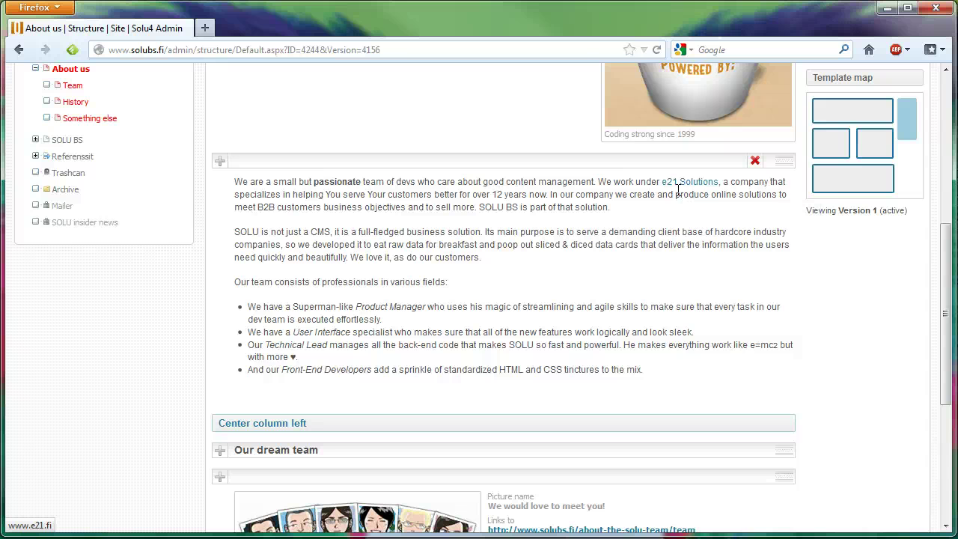
scroll(192, 331, "down", 3)
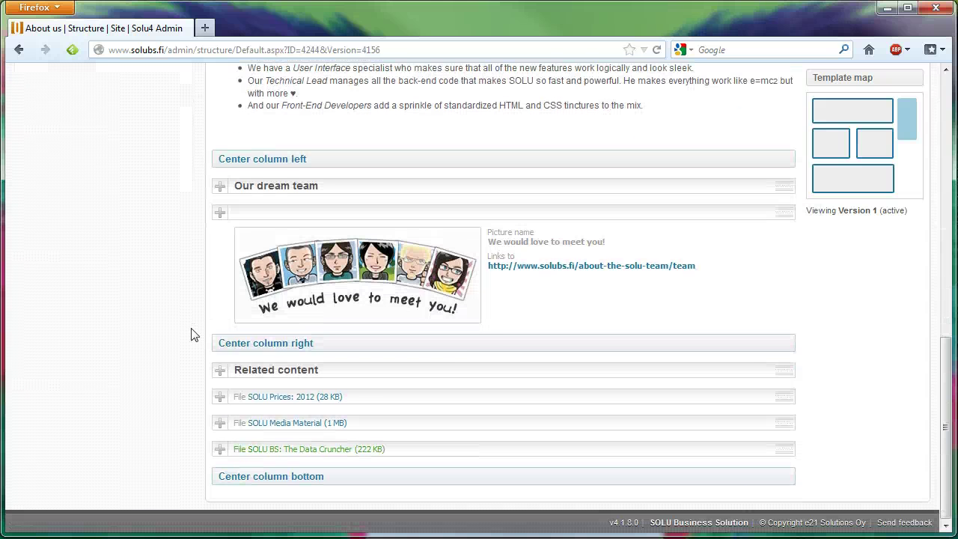
left_click(220, 372)
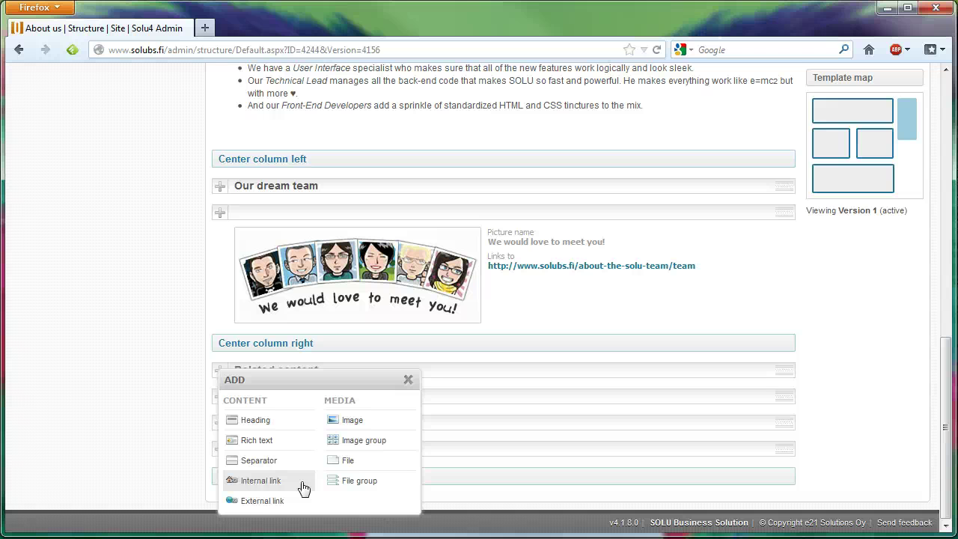
left_click(252, 485)
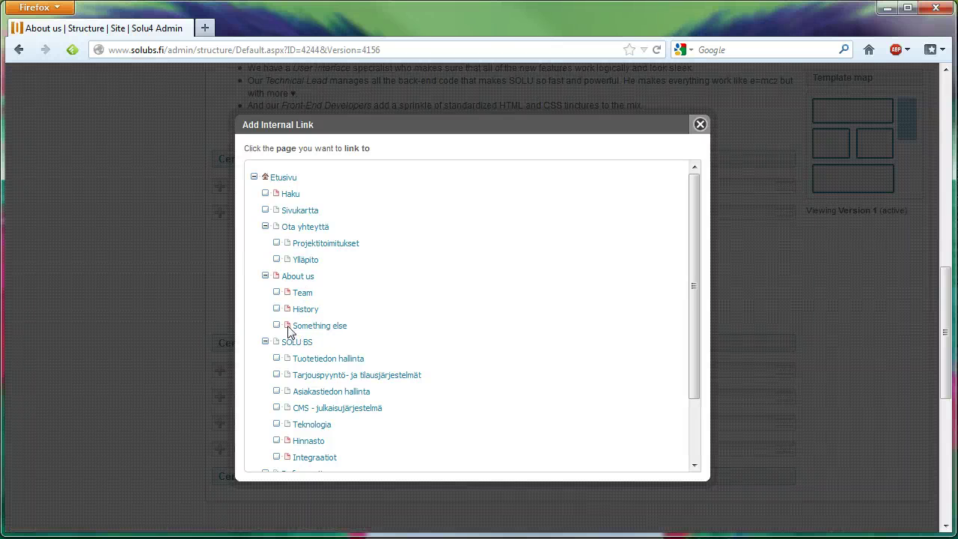
left_click(300, 233)
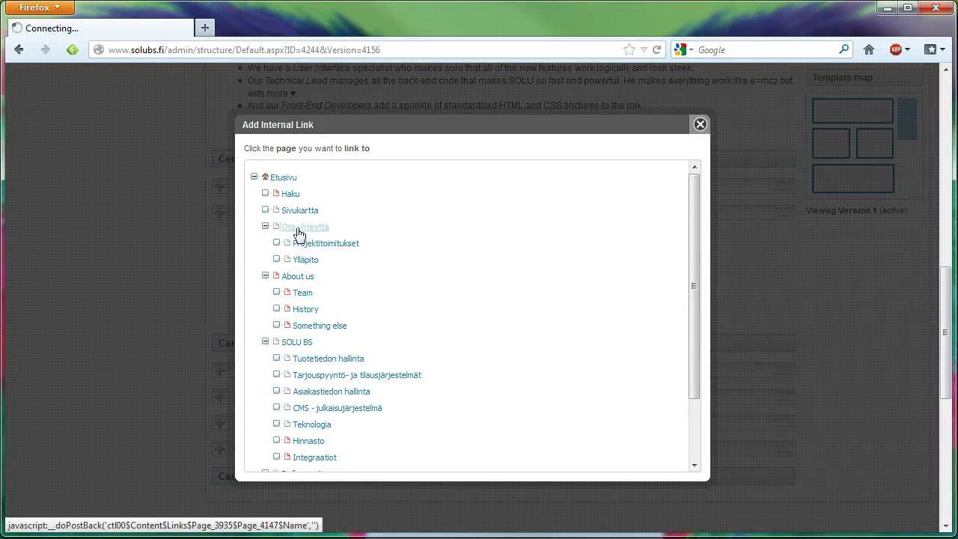
- Start an external link below the "Ota yhteyttä" internal link, titled "Ask our expert:" followed by the expert's full name
scroll(336, 331, "down", 10)
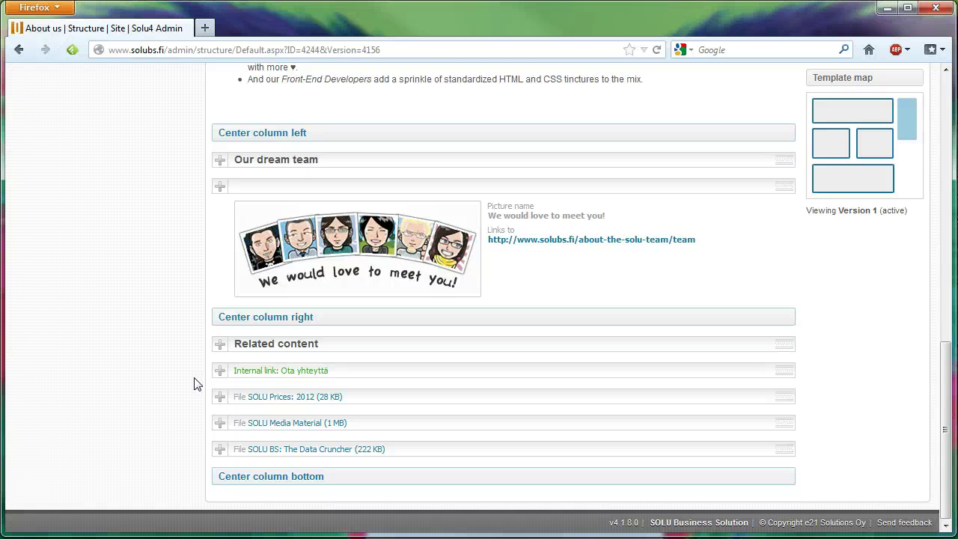
left_click(219, 370)
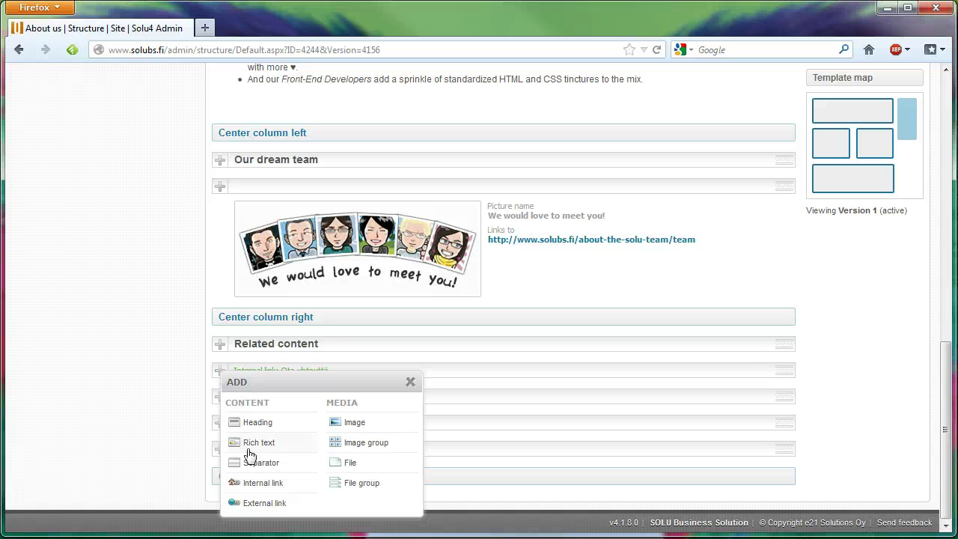
left_click(261, 503)
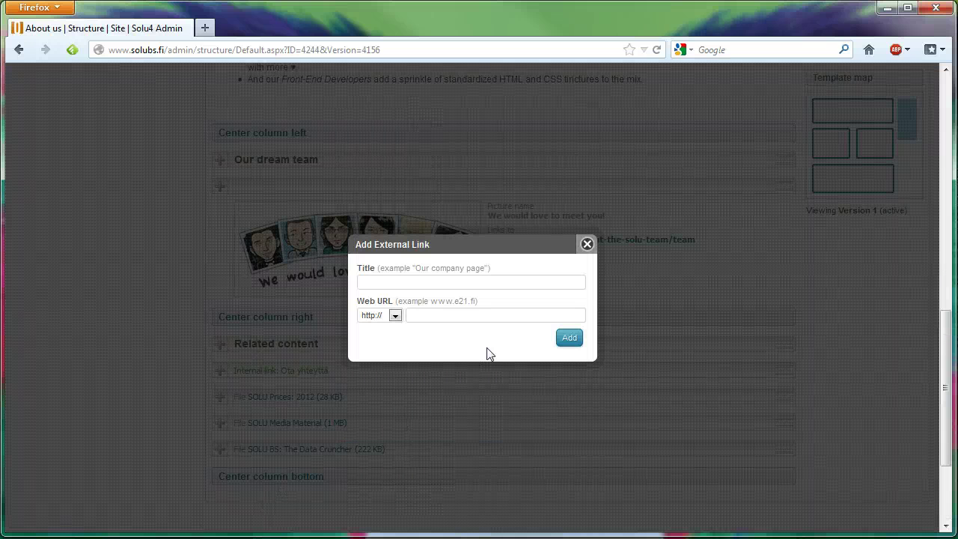
left_click(443, 283)
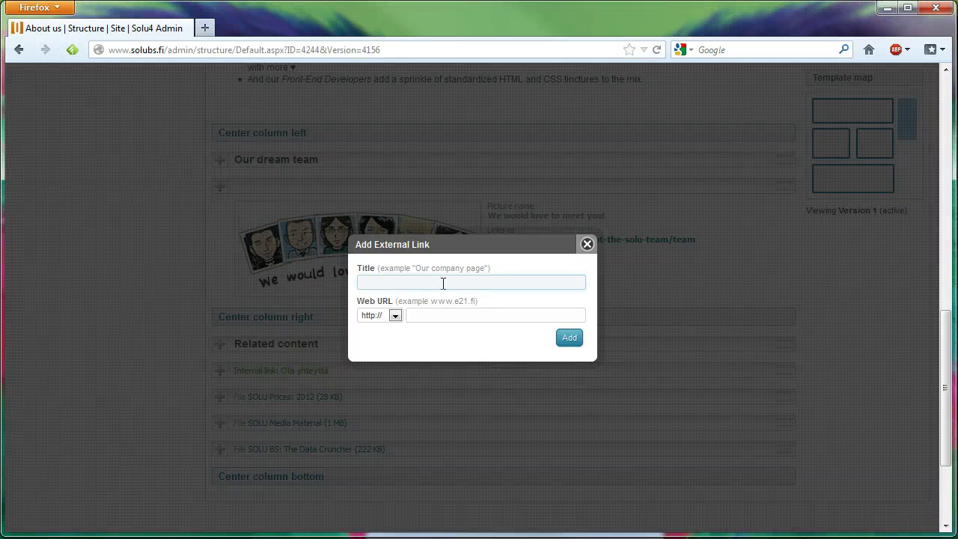
type("Ask")
key("Down")
key("Return")
- Make the external link a mailto: link to the expert's e-mail address and add it to the page
left_click(396, 315)
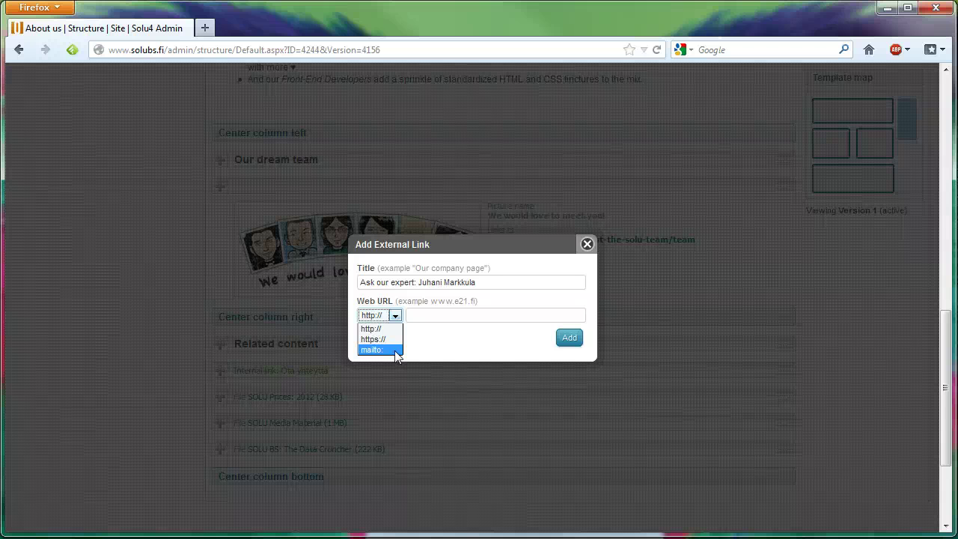
left_click(396, 349)
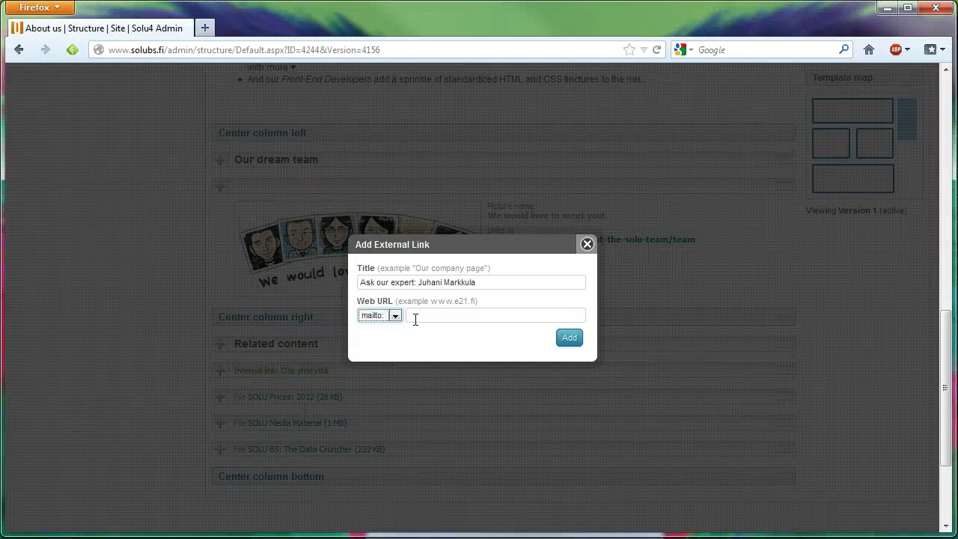
left_click(416, 316)
type("ha")
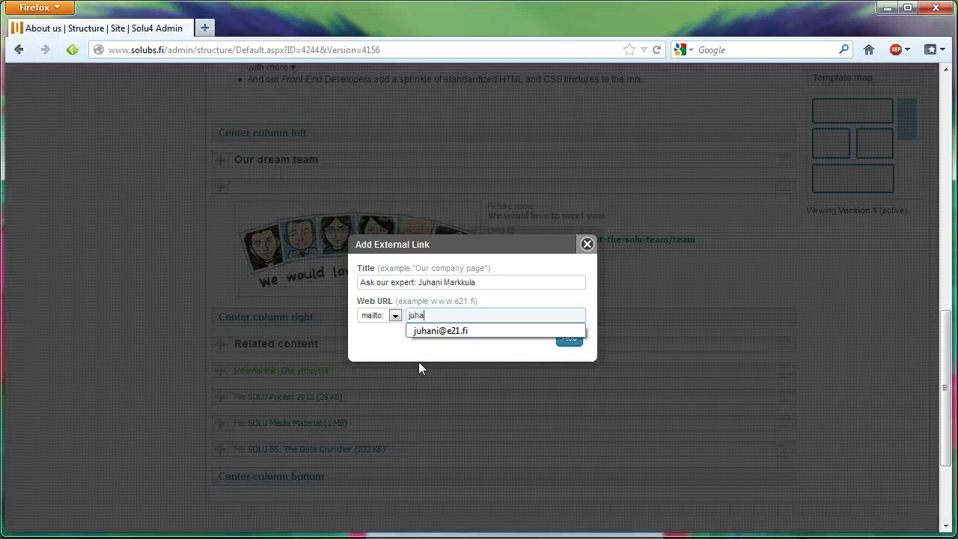
key("Down")
key("Return")
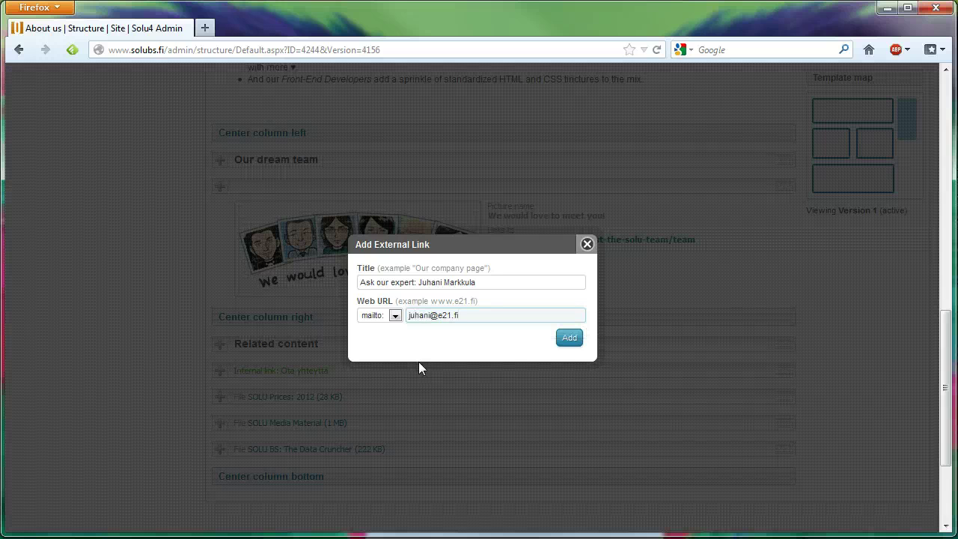
left_click(566, 342)
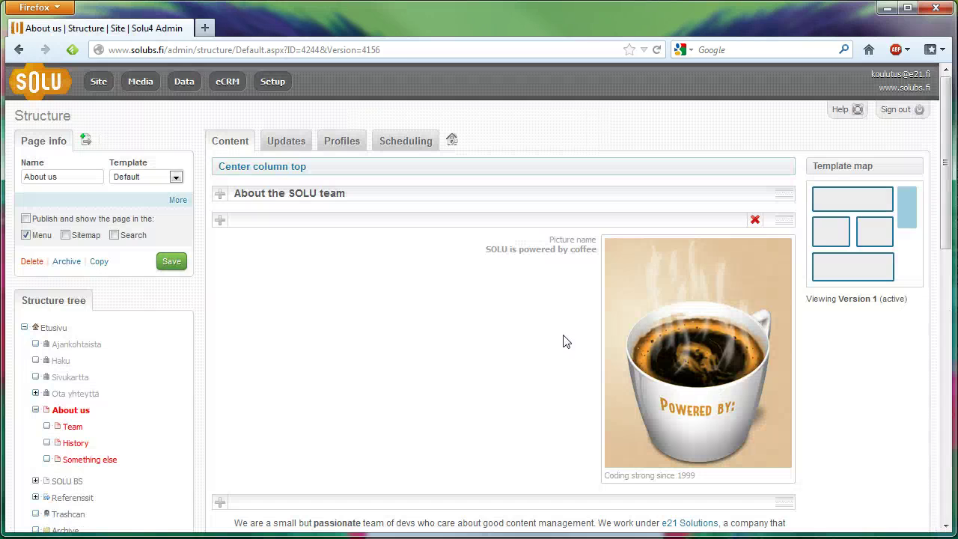
- Preview the About us page and check the links in its Related content section
left_click(452, 141)
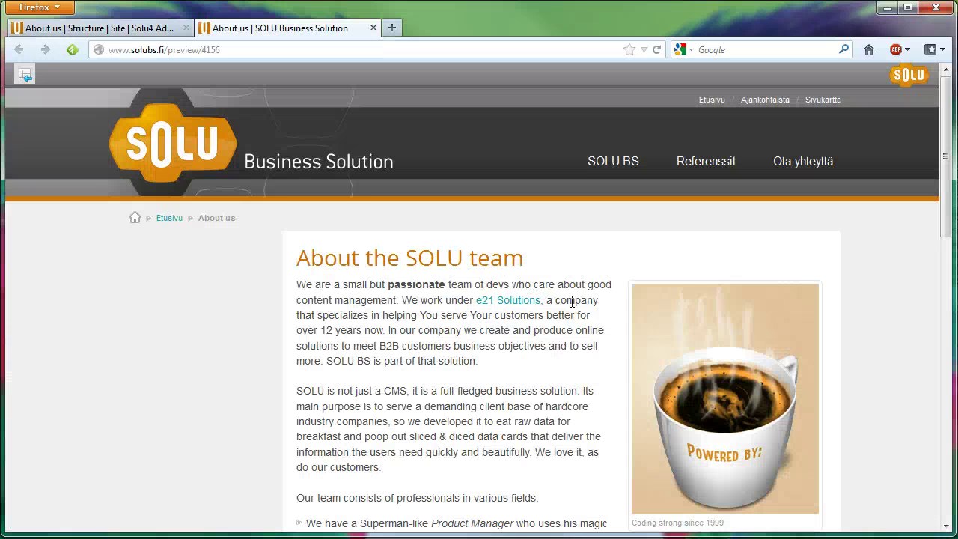
scroll(573, 304, "down", 10)
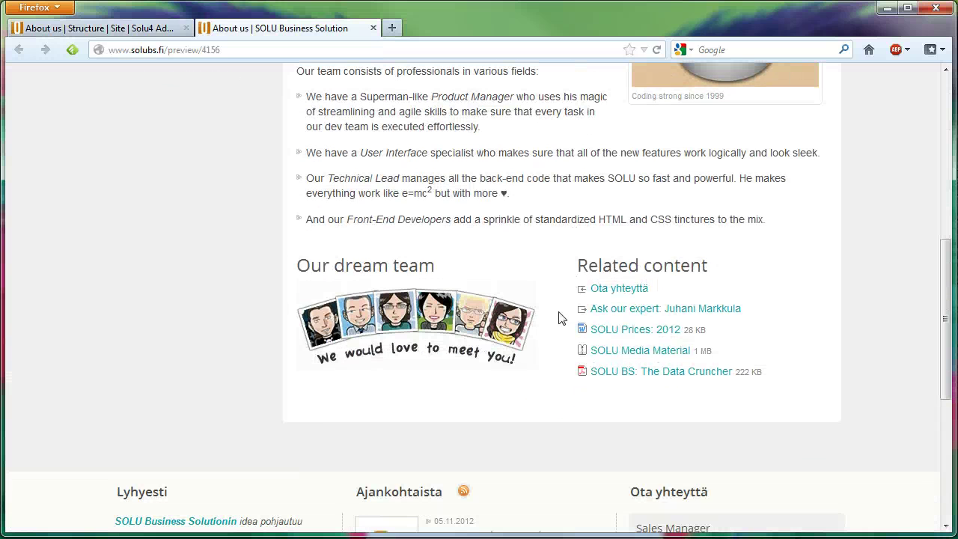